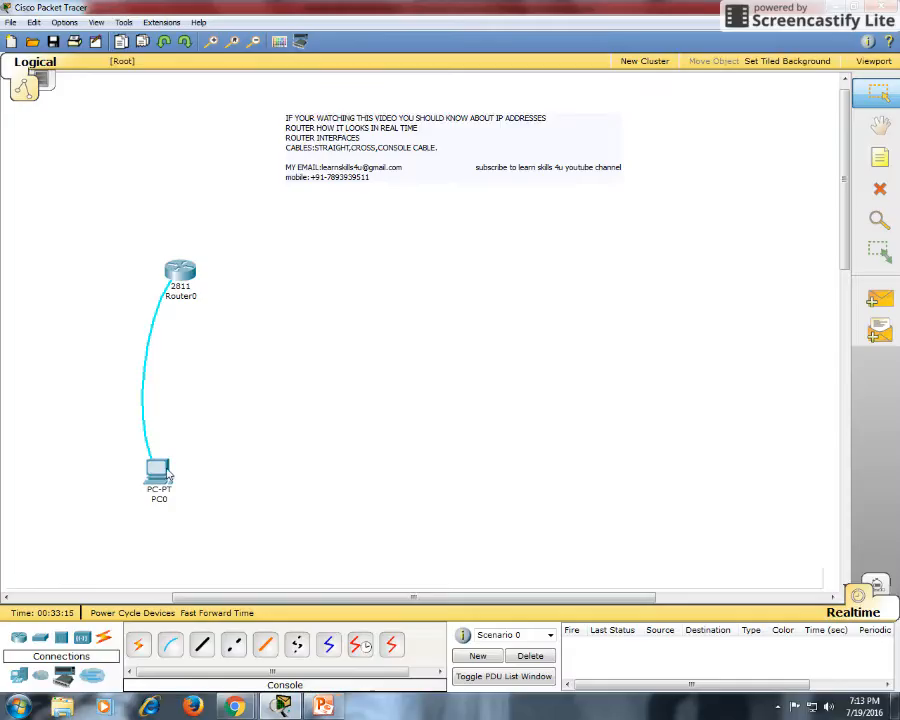
mouse_move(181, 274)
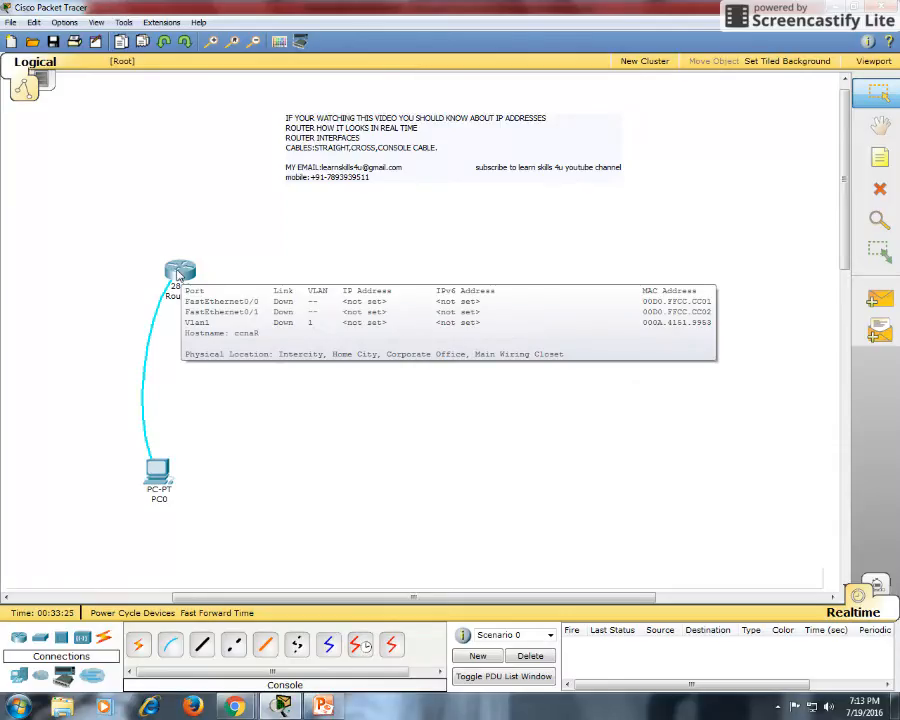
left_click(352, 153)
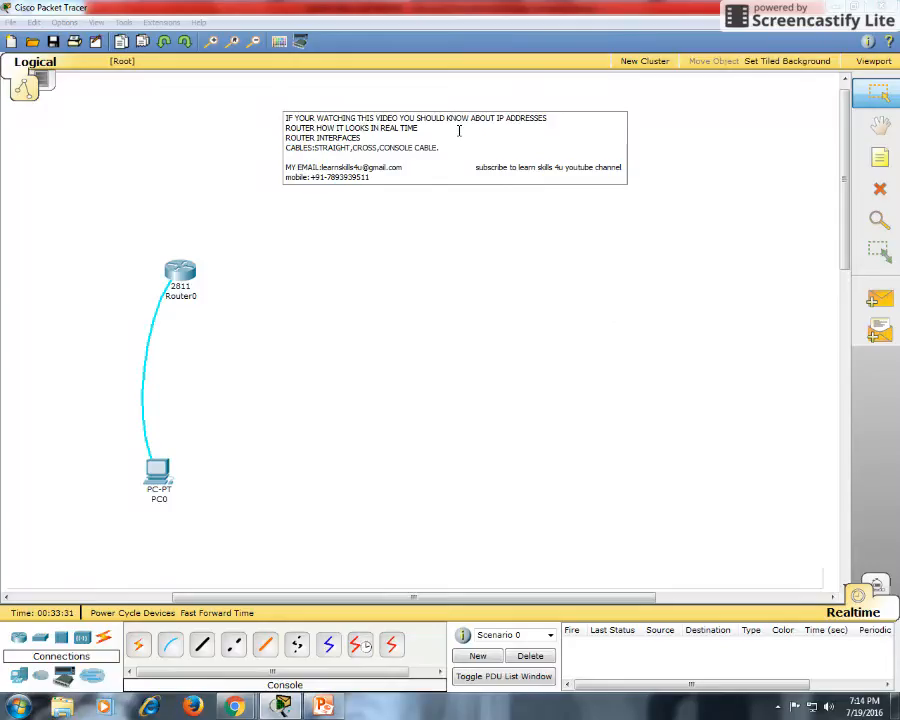
left_click(552, 120)
left_click(368, 141)
- Add a second 2811 router to the workspace and place a generic PC below it
left_click(18, 640)
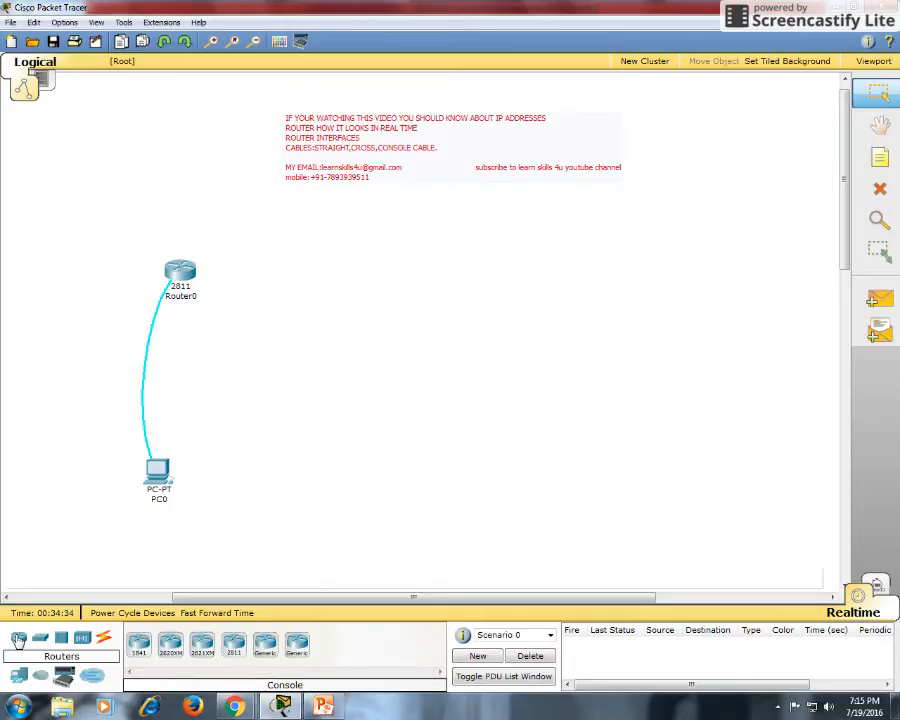
left_click(234, 648)
left_click(486, 277)
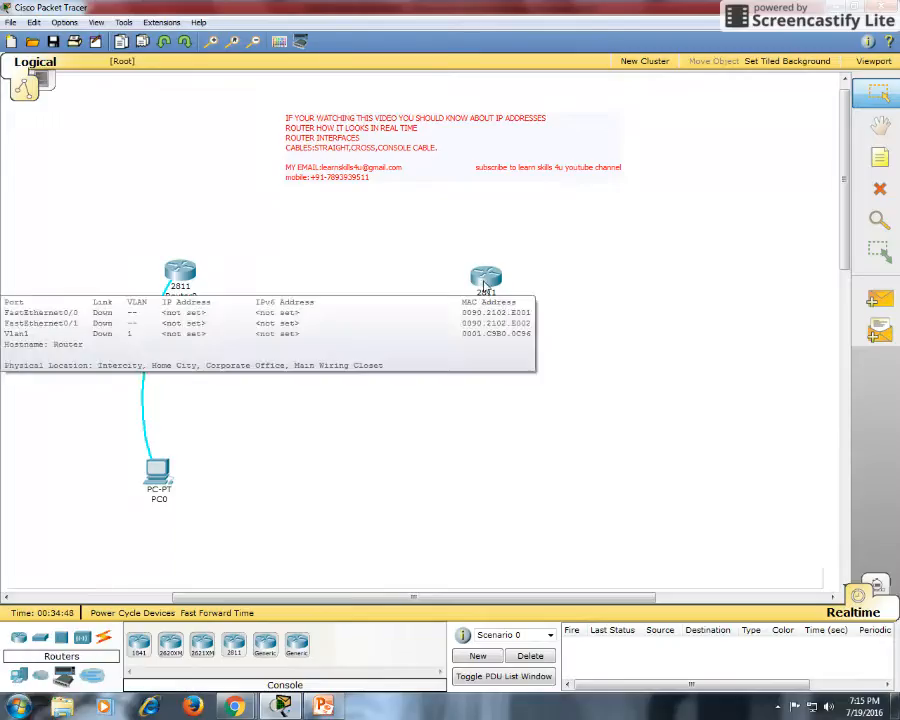
left_click(22, 677)
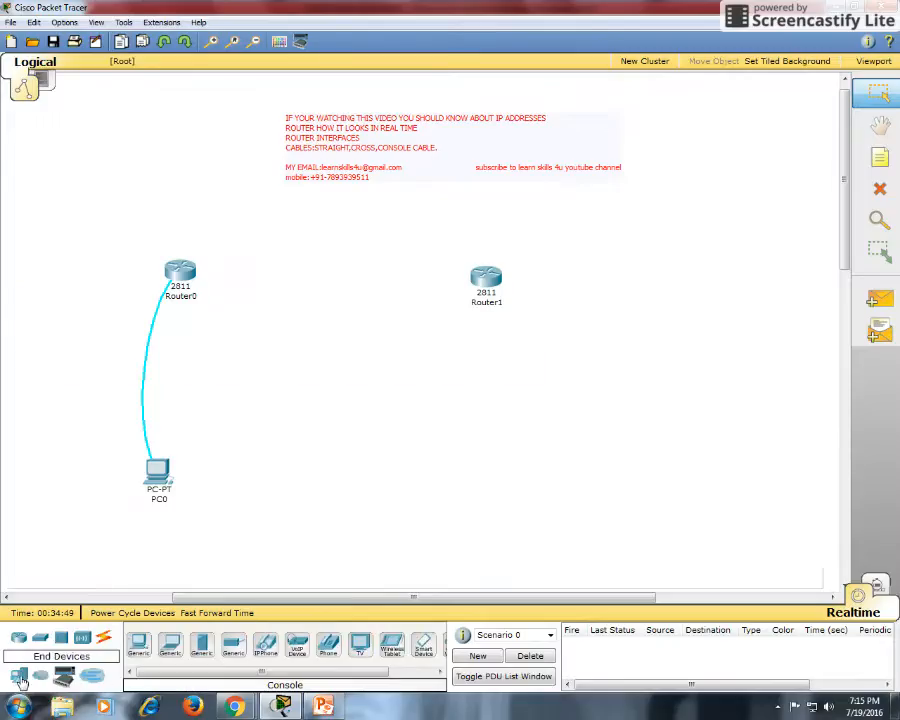
left_click_drag(135, 640, 492, 445)
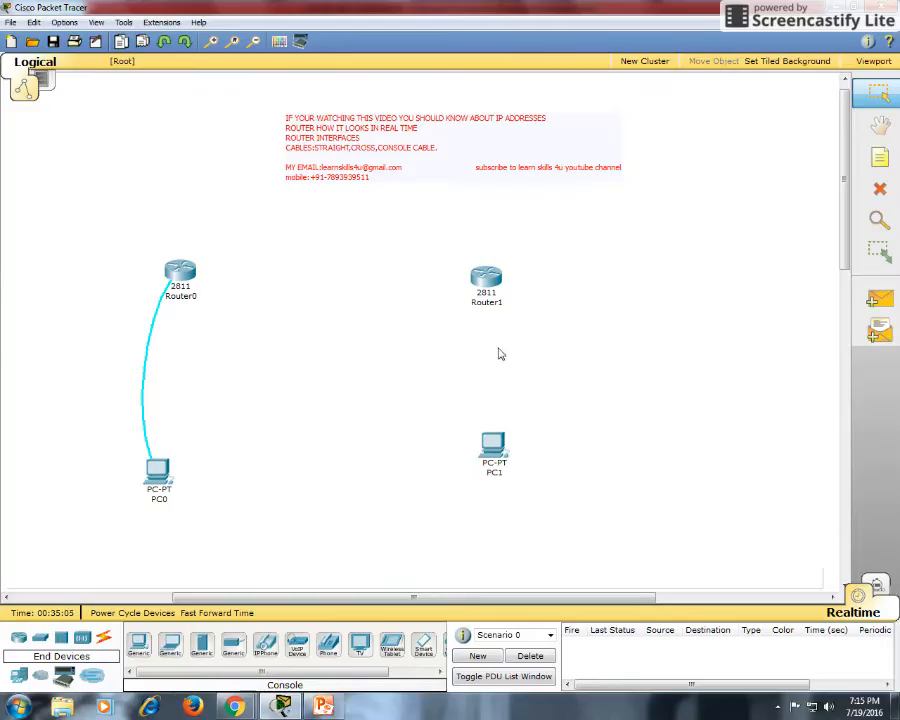
- Connect PC1's RS 232 port to Router1's Console port with a console cable, and move PC1 slightly lower
mouse_move(492, 292)
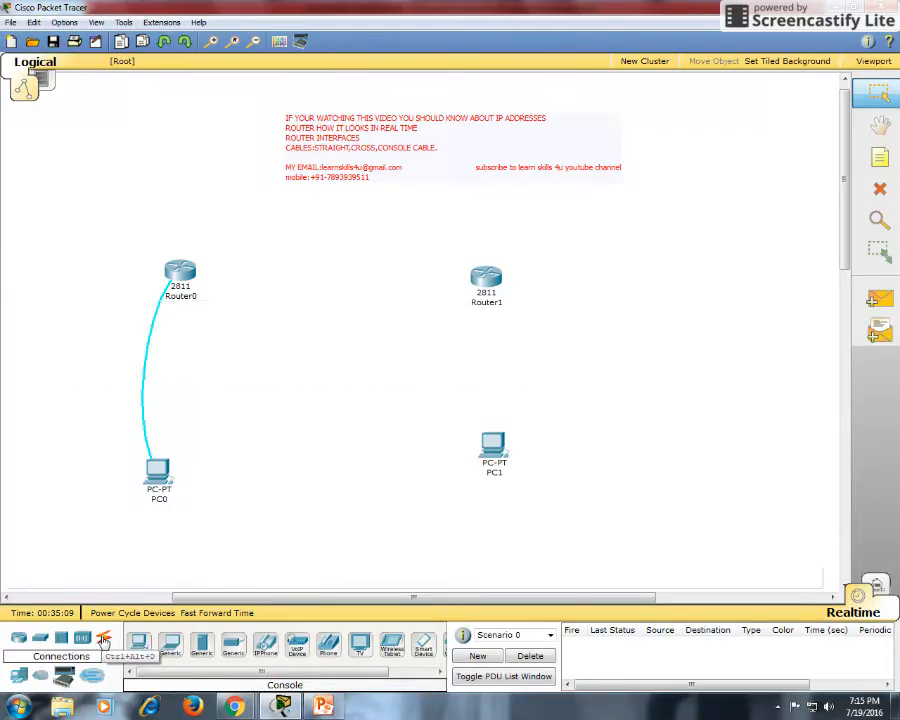
left_click(104, 641)
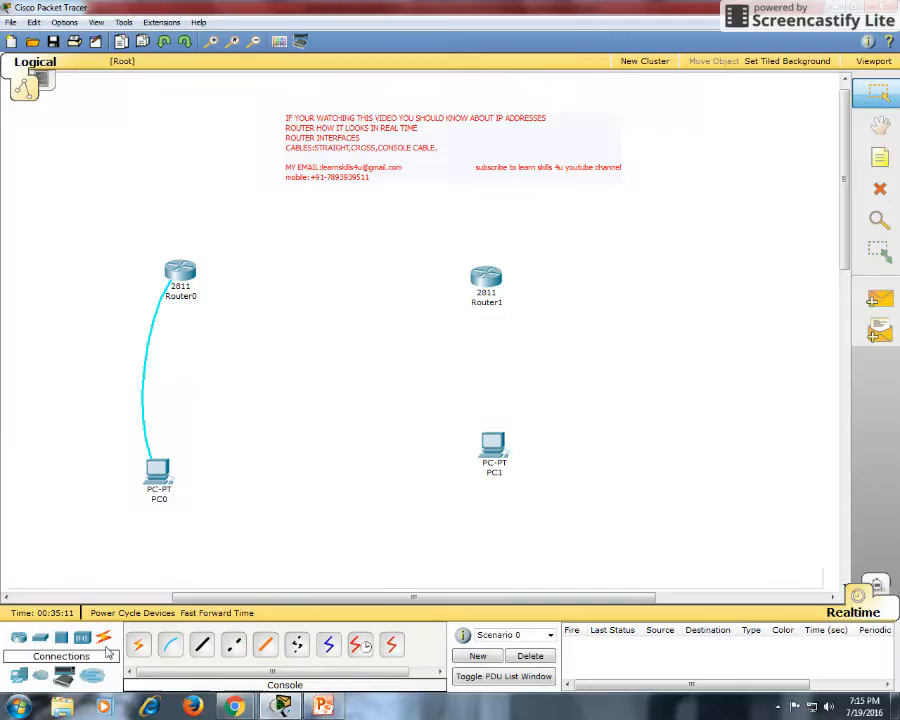
left_click(172, 646)
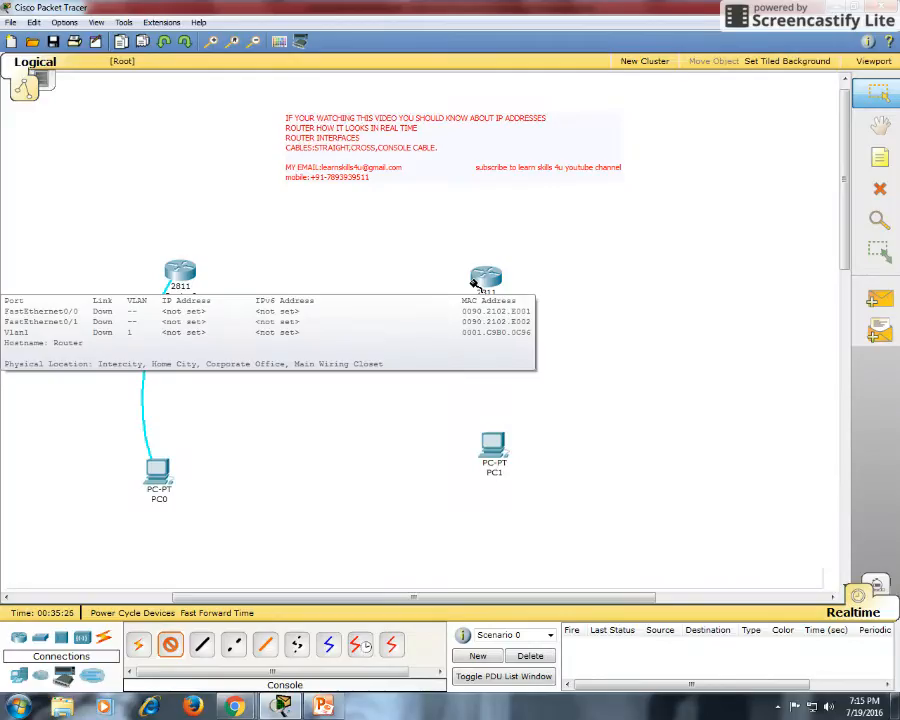
left_click(497, 443)
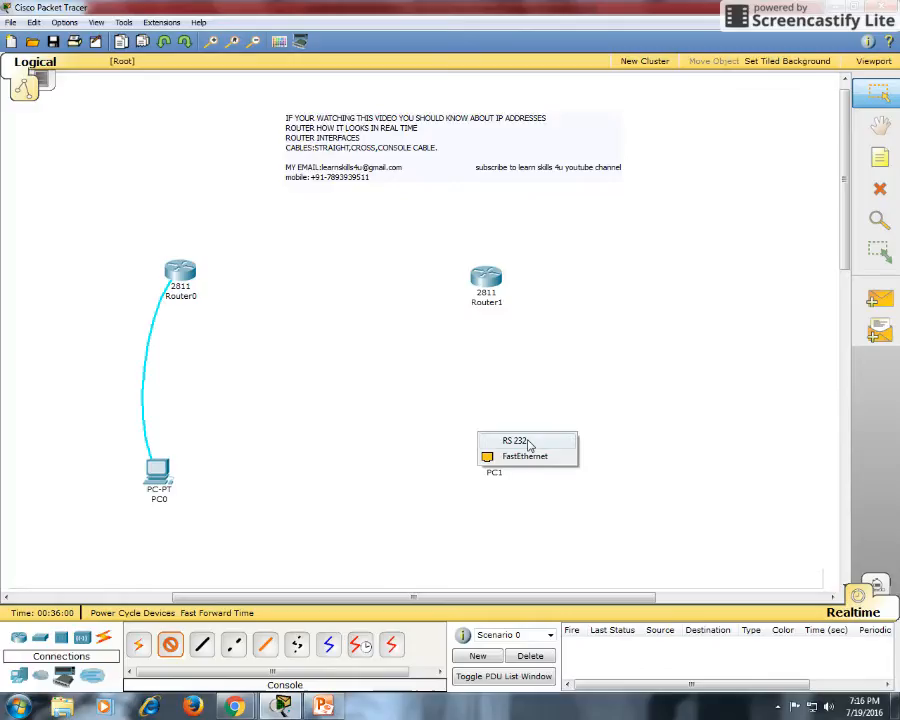
left_click(527, 442)
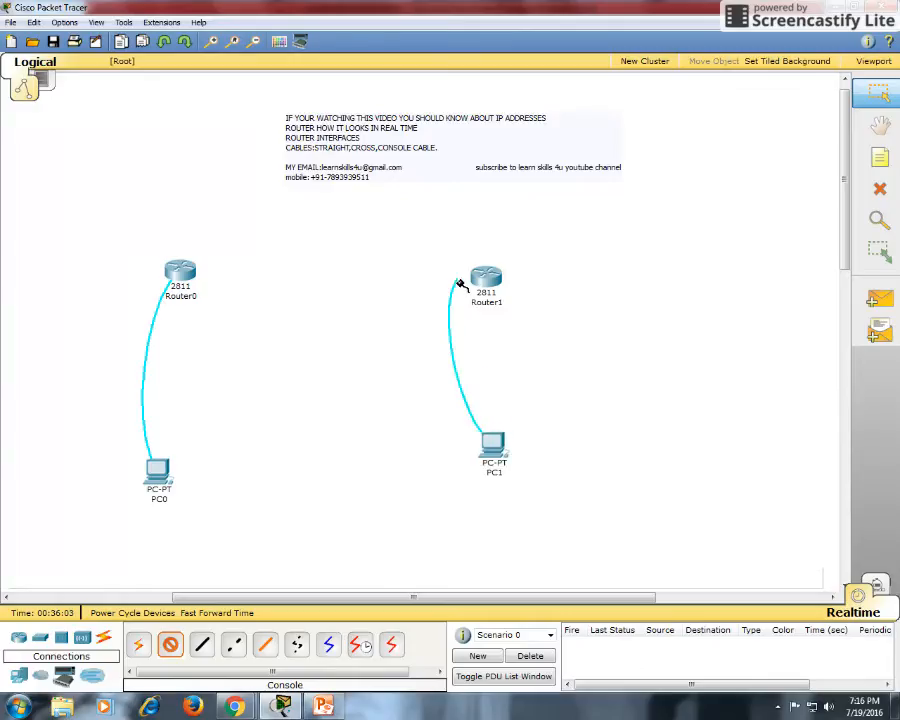
mouse_move(478, 284)
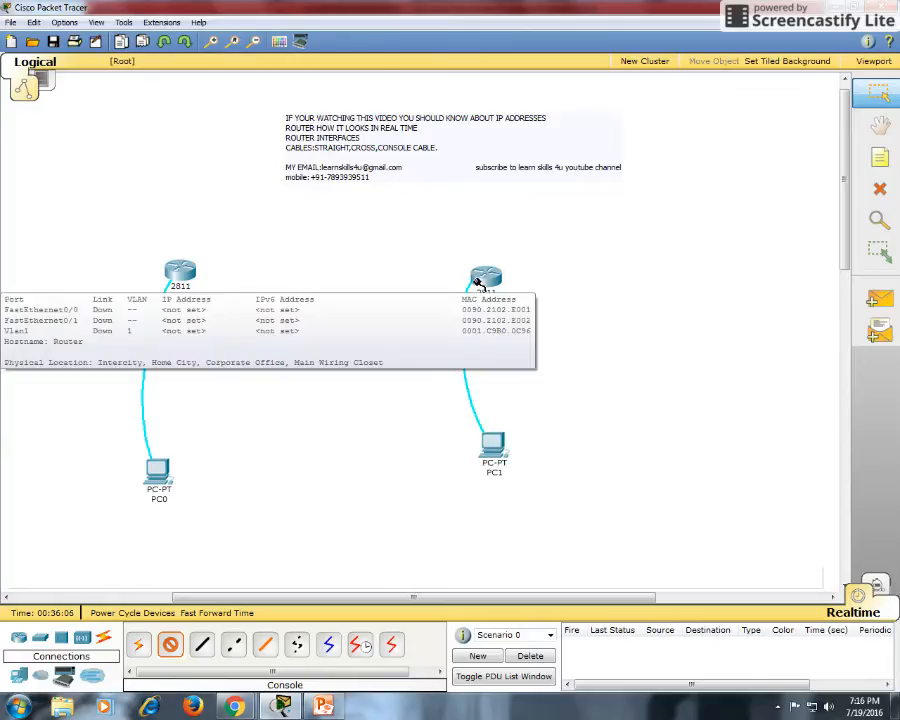
left_click(480, 281)
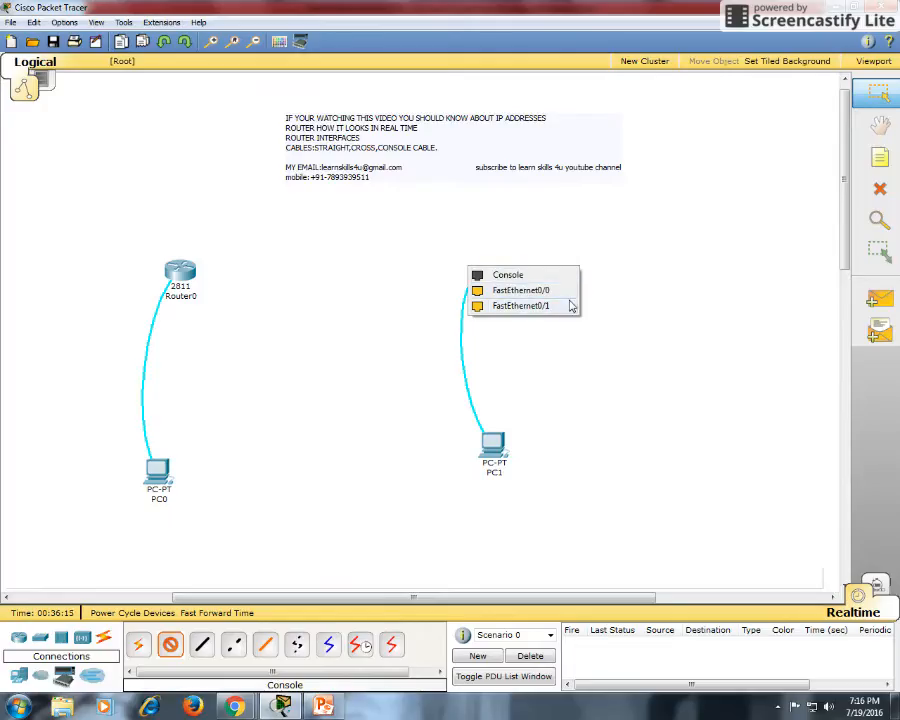
left_click(512, 280)
left_click_drag(500, 448, 479, 472)
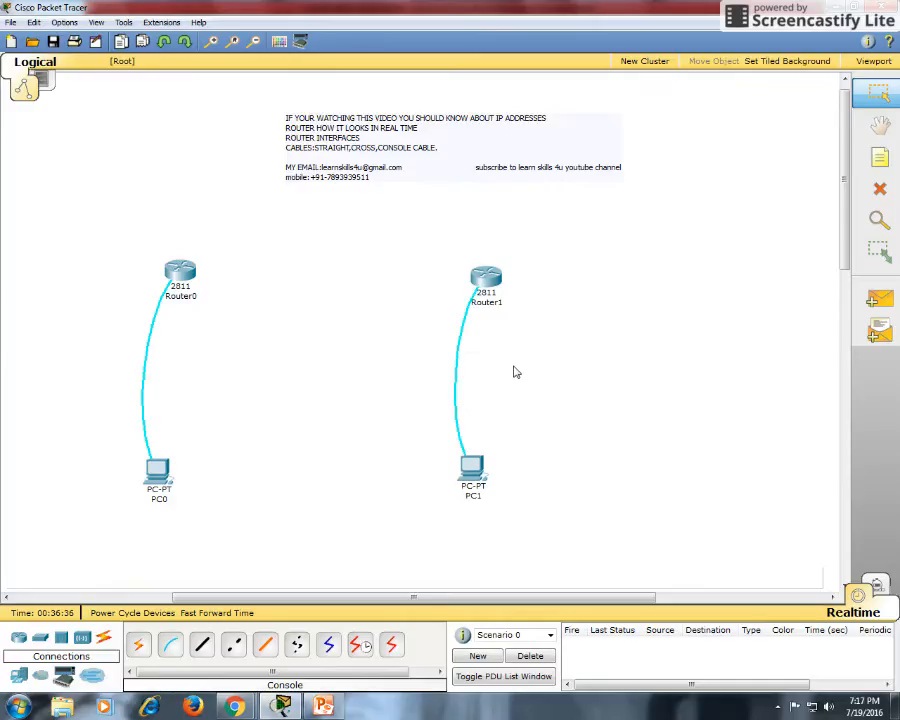
- Give PC1 the static IP address 10.0.0.1 with the subnet mask 255.0.0.0
mouse_move(476, 472)
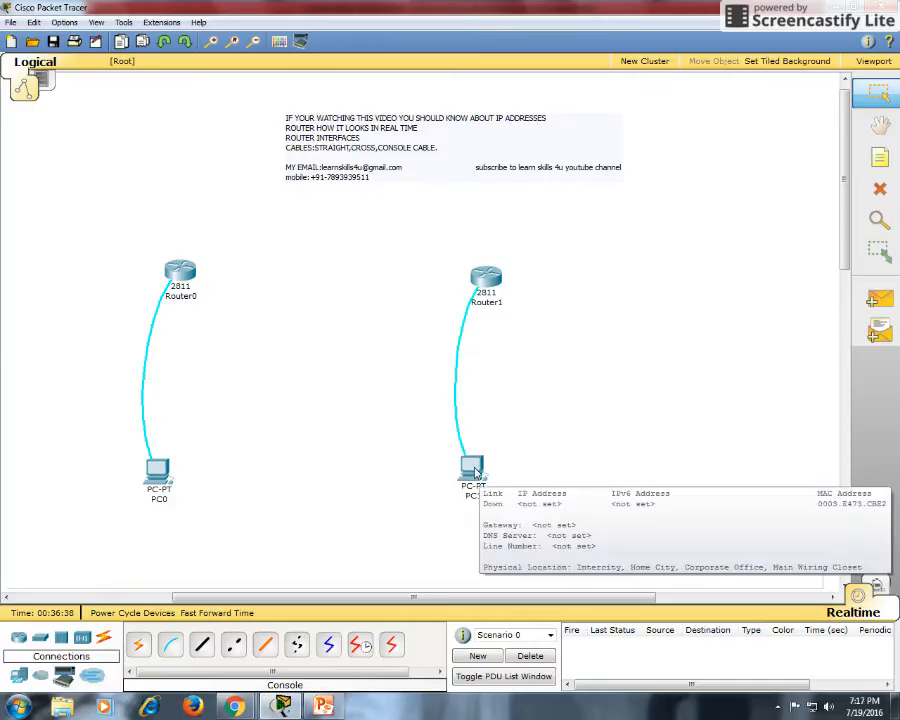
left_click(474, 468)
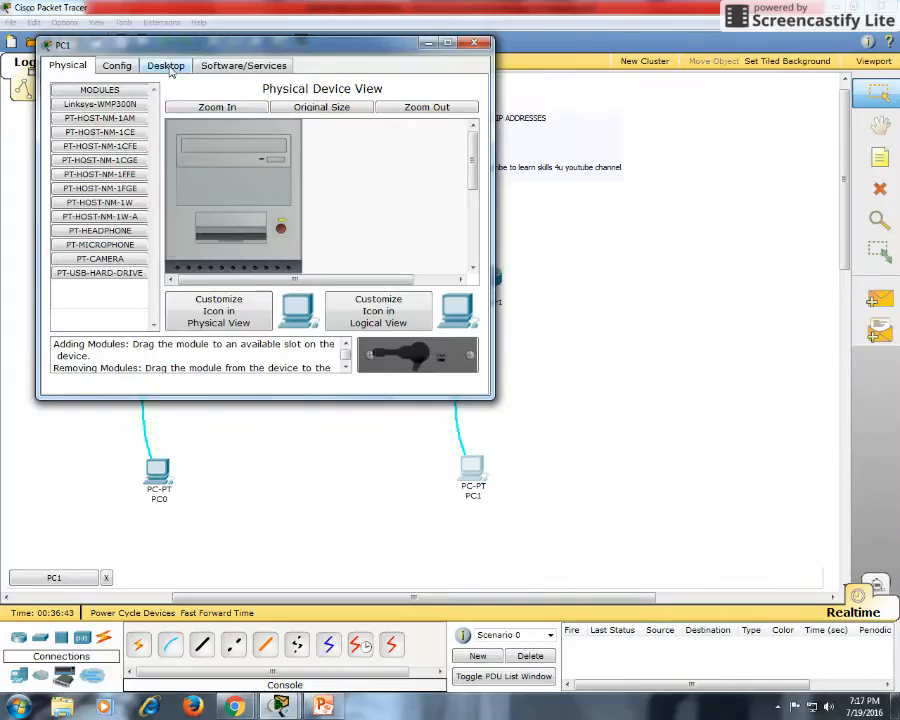
left_click(281, 230)
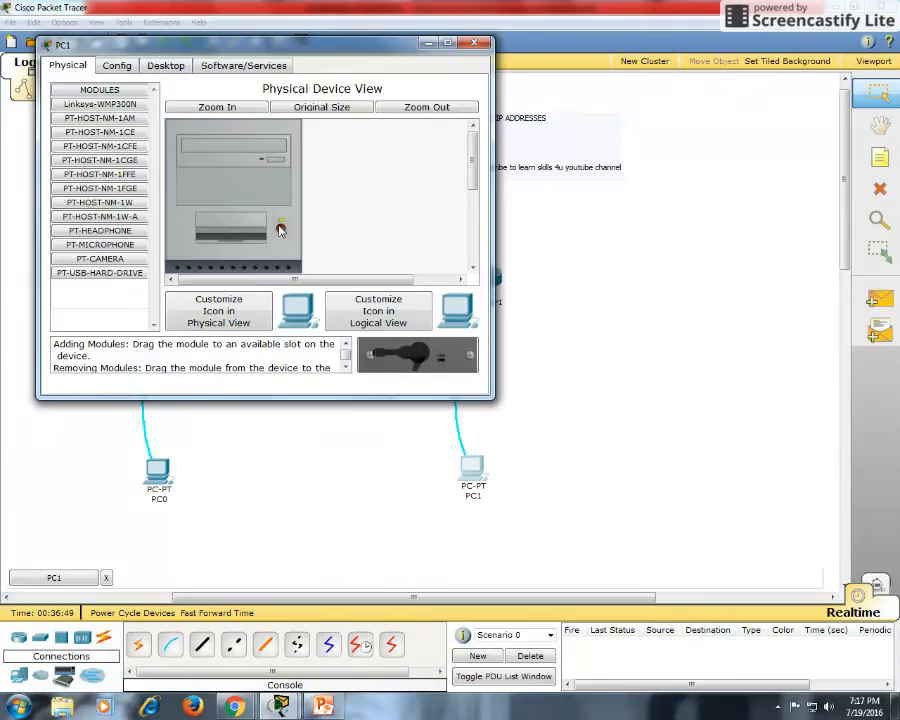
left_click(165, 66)
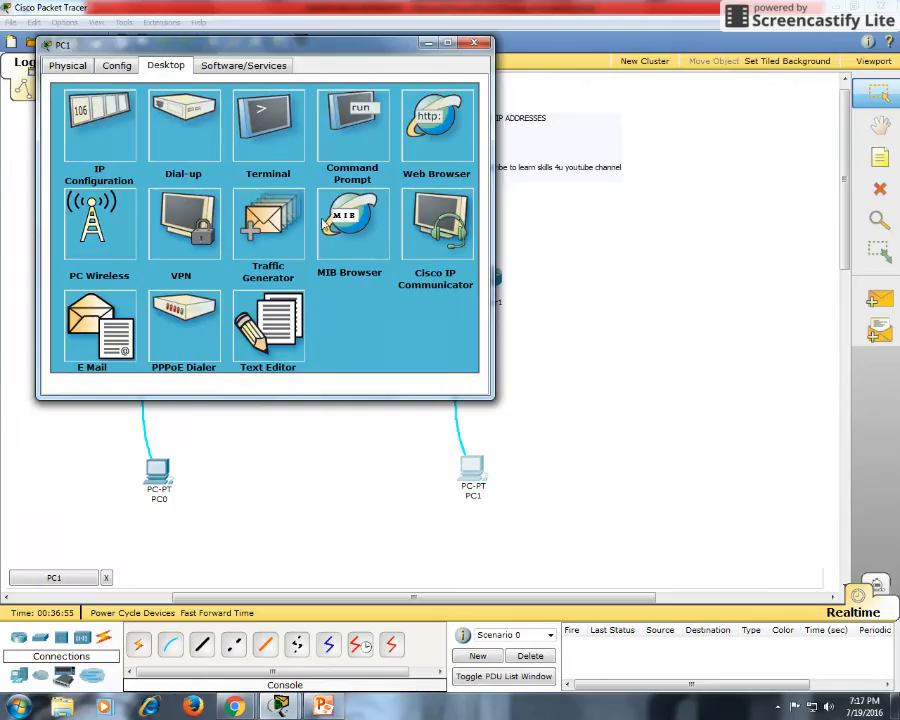
left_click(100, 157)
left_click(192, 196)
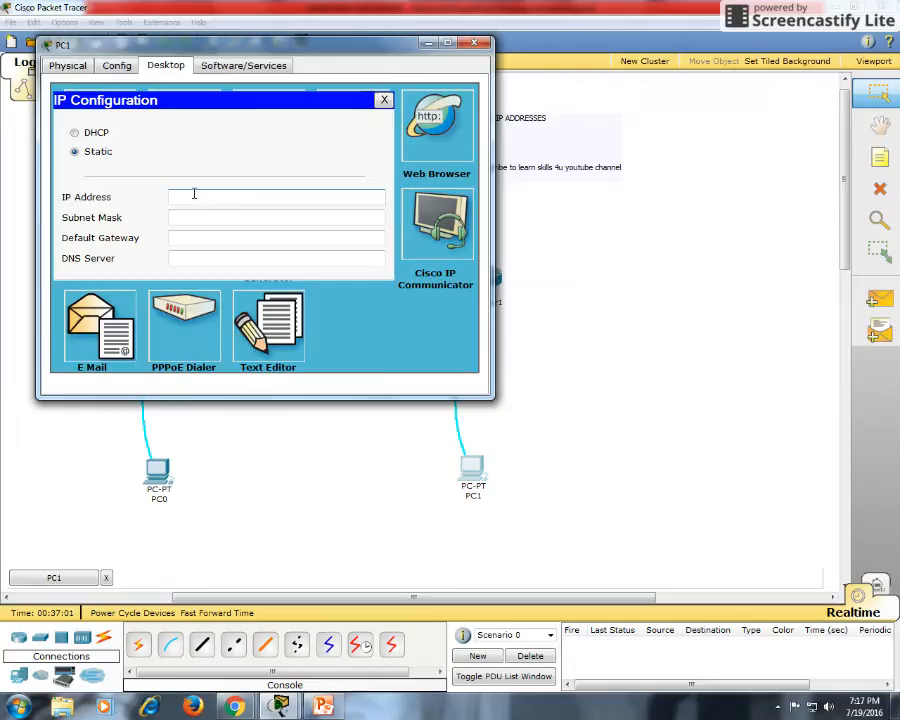
type("10.0.0.1")
key("Tab")
left_click(230, 218)
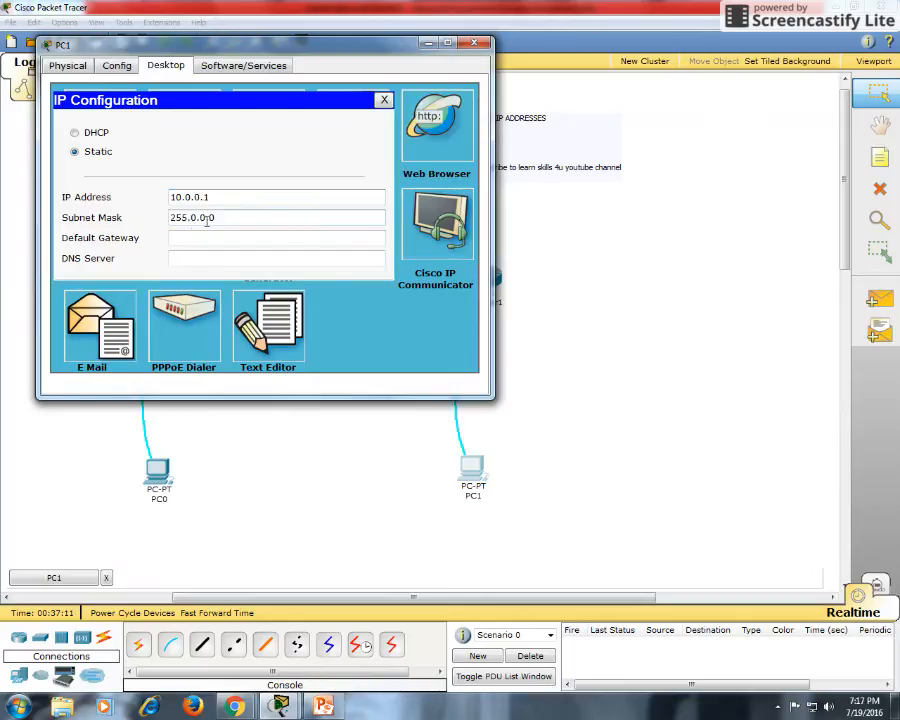
- Set PC1's default gateway to 10.0.0.2 and close its configuration window
left_click_drag(286, 48, 228, 199)
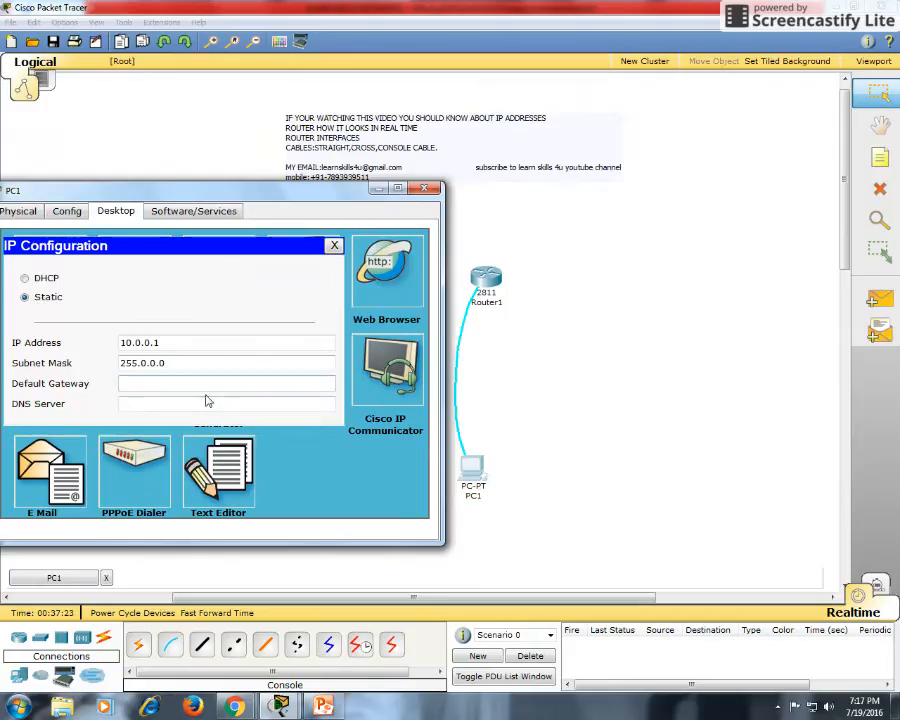
type("10.0.0.2")
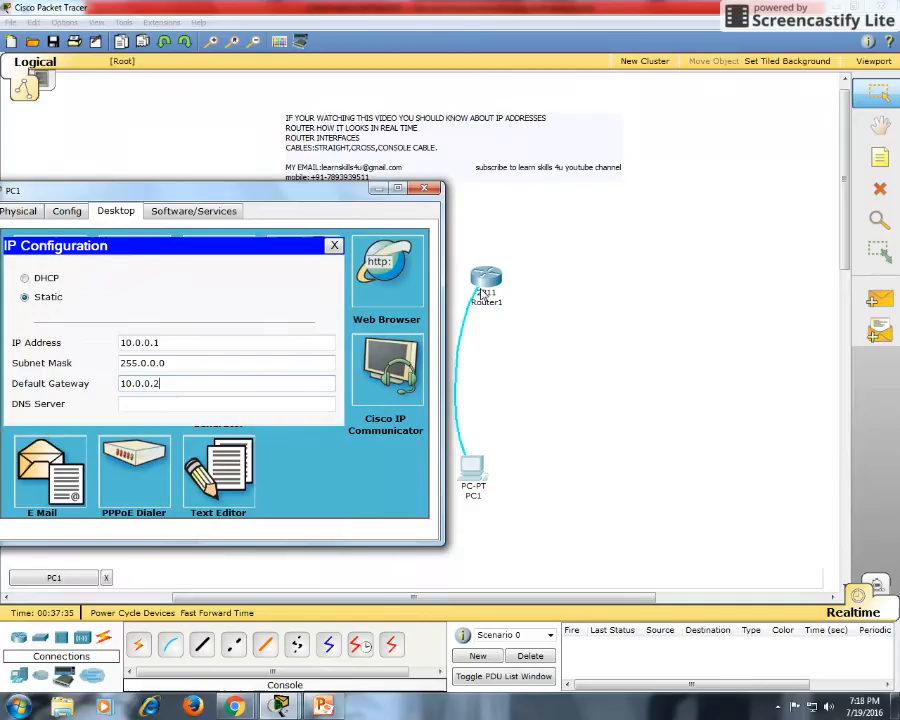
left_click_drag(334, 195, 552, 99)
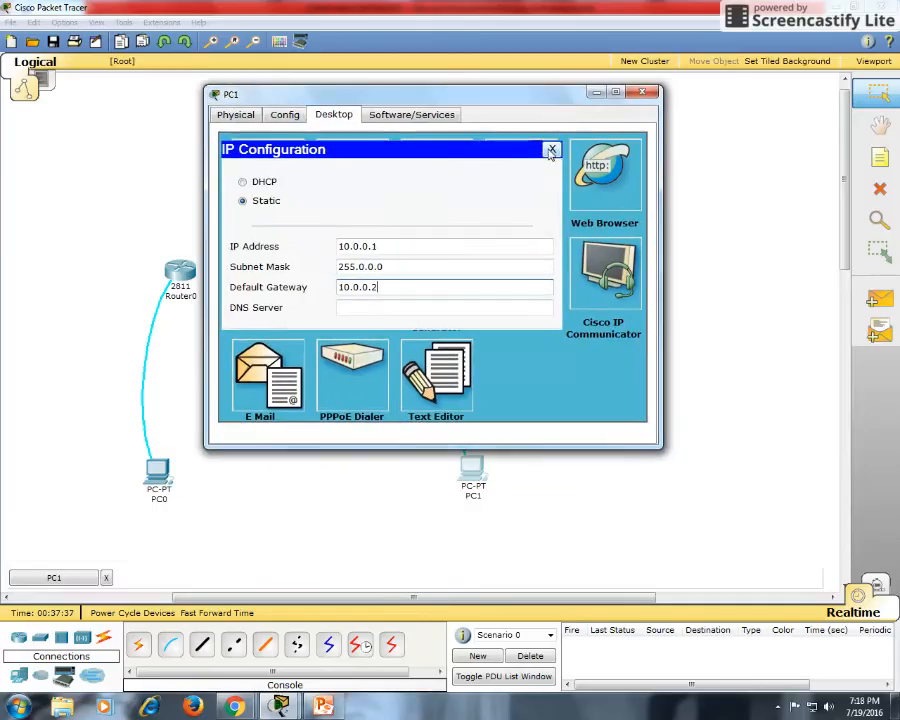
left_click(551, 151)
left_click(642, 92)
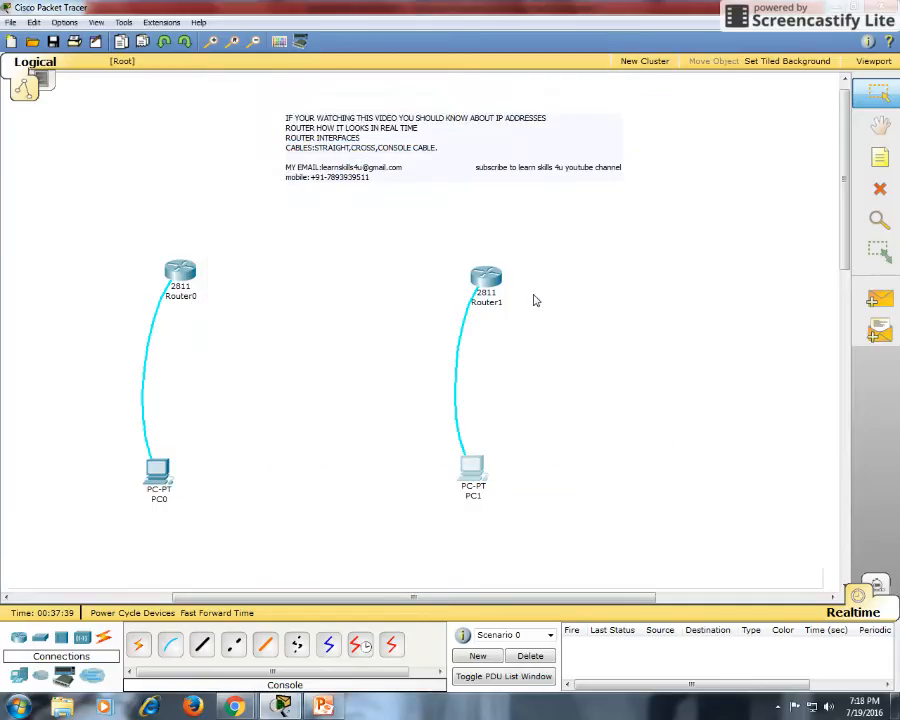
- Open Router1's command line interface and decline the initial configuration dialog with n to reach the router prompt
left_click(476, 280)
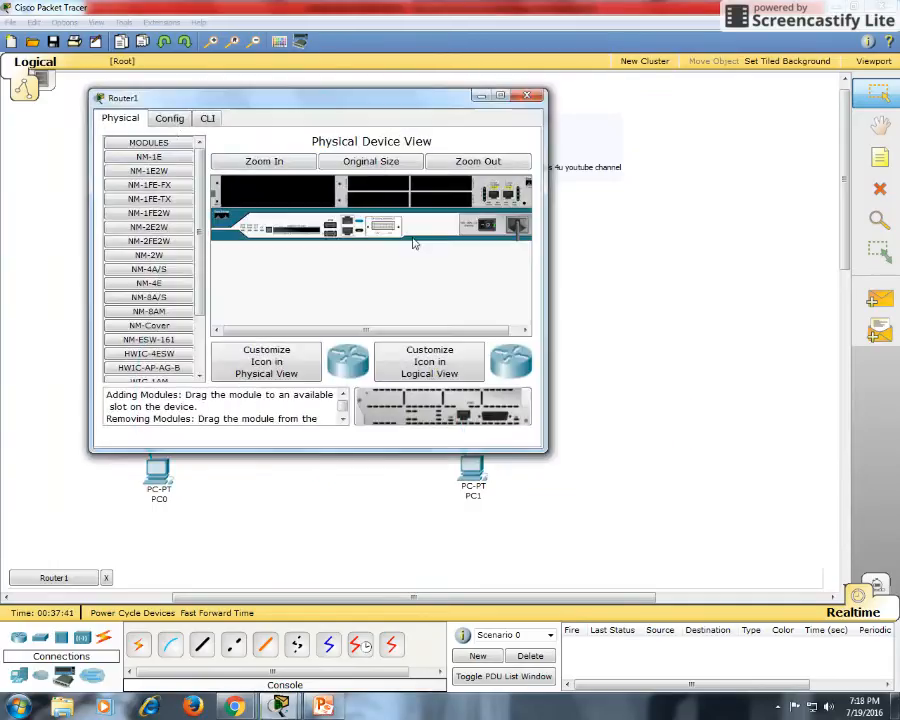
left_click(170, 118)
left_click(121, 118)
left_click(180, 119)
left_click(206, 119)
left_click(172, 119)
left_click(207, 119)
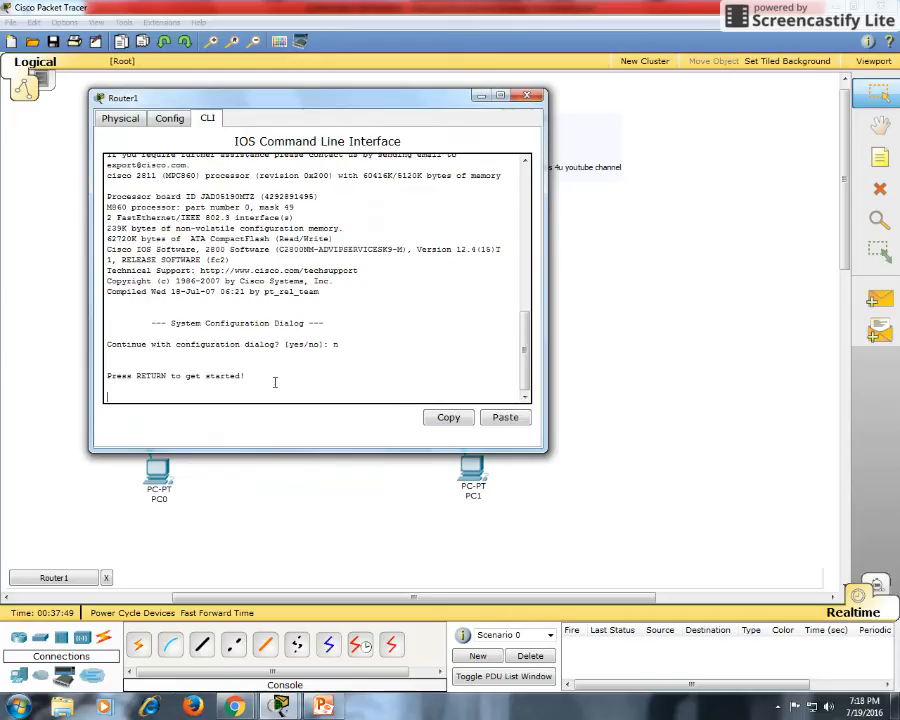
key("Return")
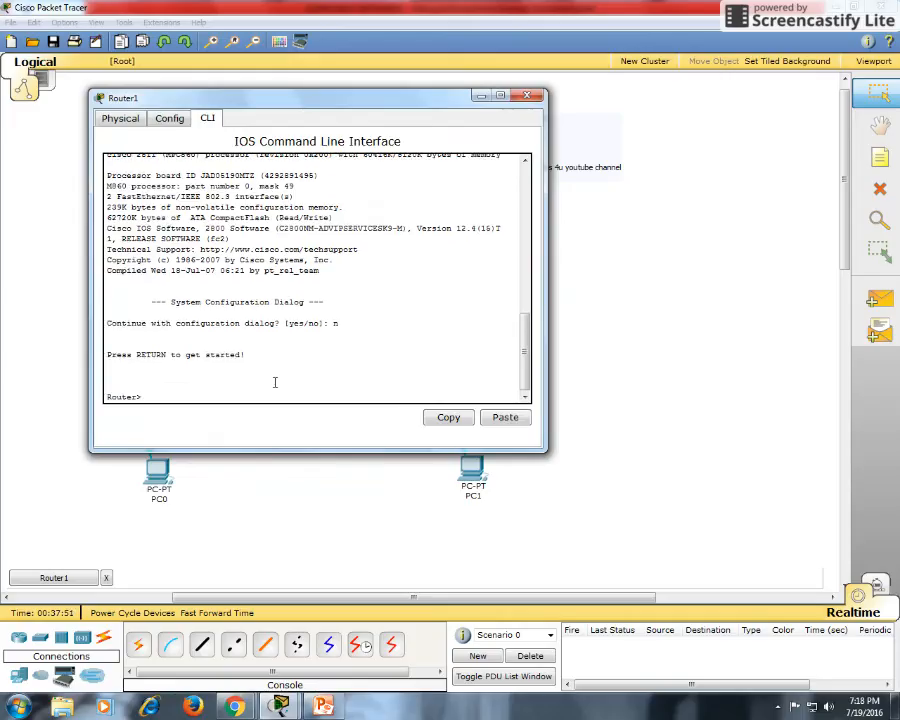
left_click_drag(137, 397, 156, 397)
left_click(156, 397)
left_click_drag(349, 320, 311, 323)
left_click(334, 326)
left_click_drag(319, 322, 286, 322)
left_click(335, 323)
type("AB")
key("BackSpace")
key("BackSpace")
key("BackSpace")
key("BackSpace")
- Enter privileged mode on Router1 with enable and global configuration mode with config terminal
type("enable")
key("Return")
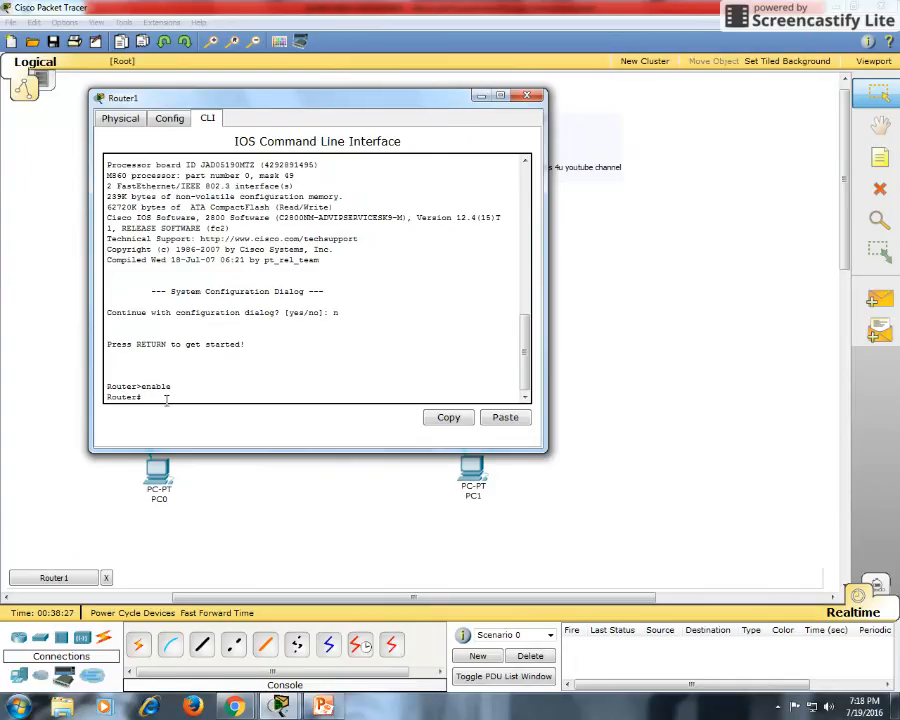
type("priv")
key("BackSpace")
key("BackSpace")
type("config terminal")
key("BackSpace")
key("Return")
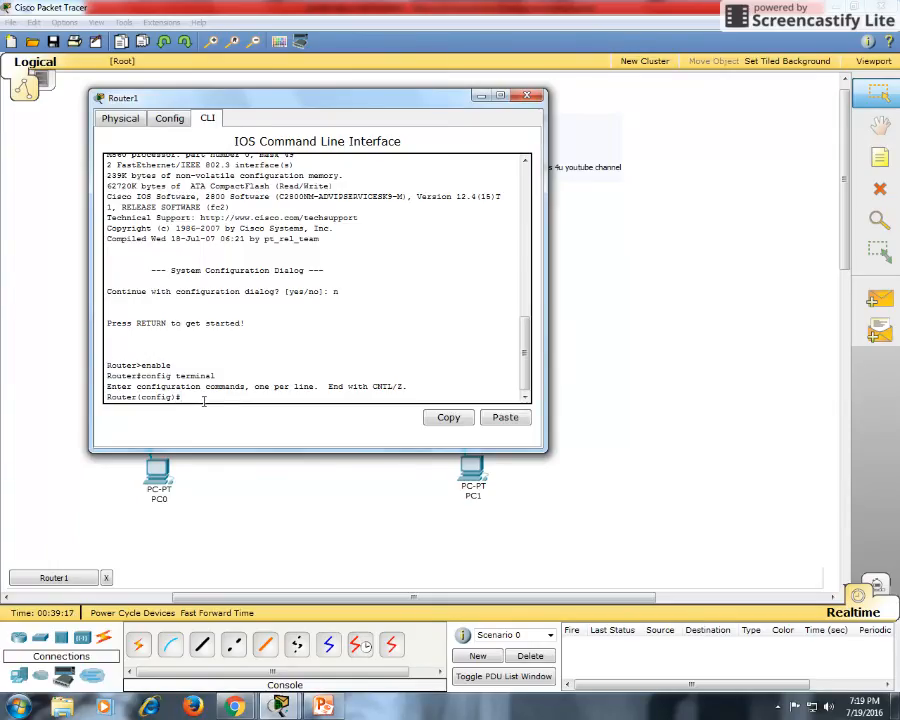
- Set Router1's hostname to ciscor
type("hostname cisco r")
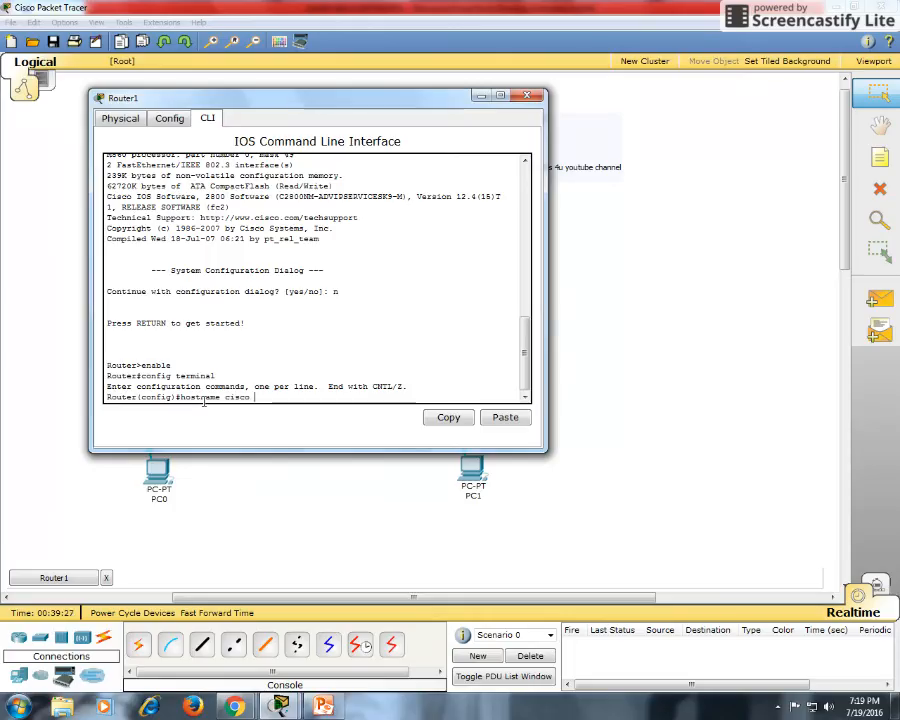
key("Return")
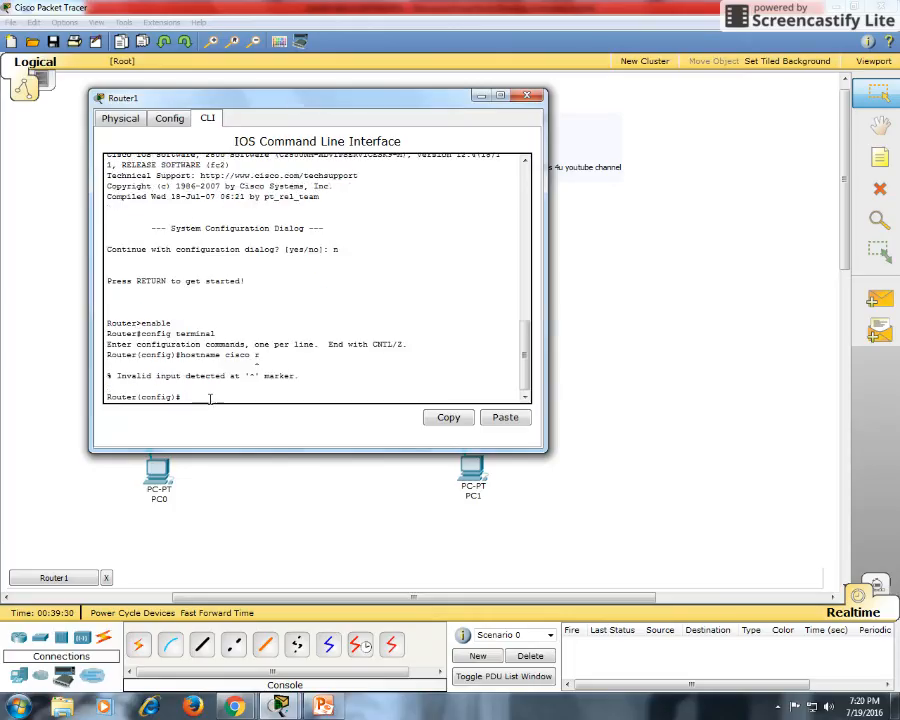
key("Up")
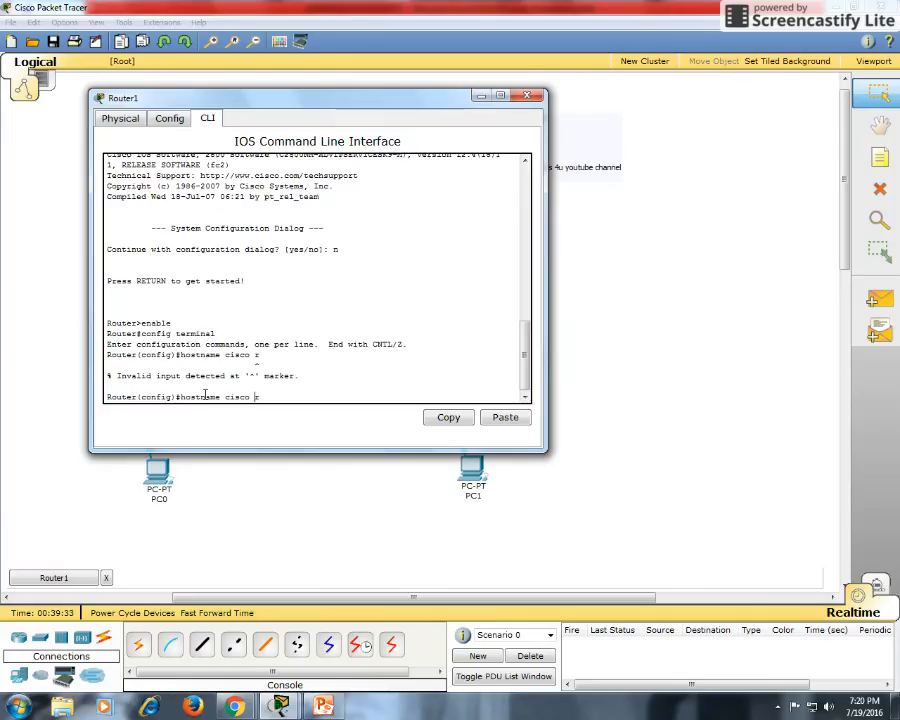
key("Return")
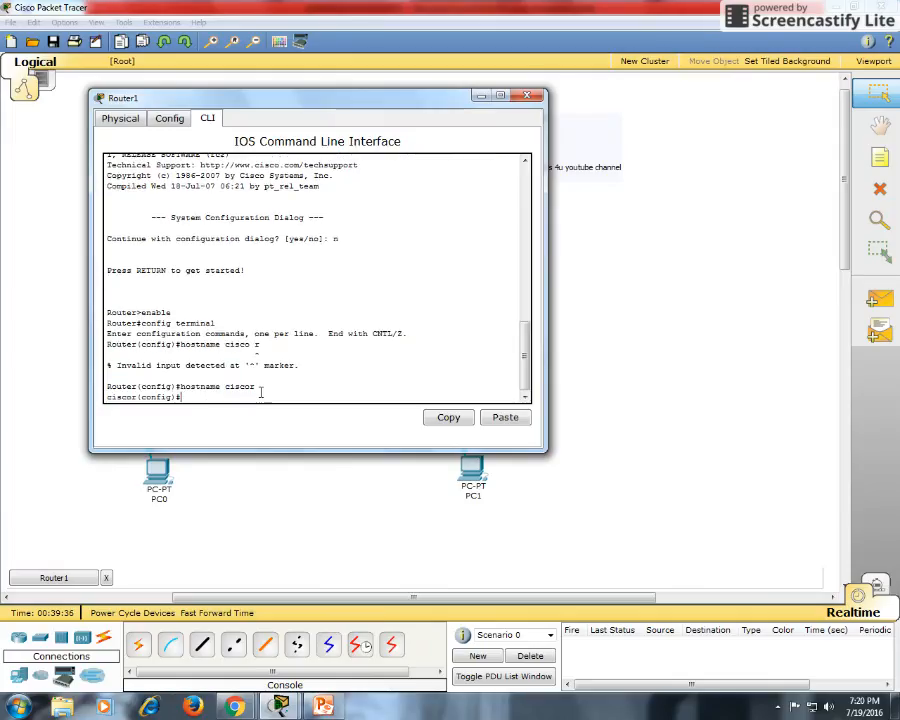
- Review the hostname commands and the router prompt in the command line, and close Router1's window
left_click_drag(261, 344, 255, 344)
left_click_drag(112, 365, 240, 365)
left_click(190, 396)
left_click(251, 387)
left_click(180, 397)
left_click_drag(175, 397, 107, 397)
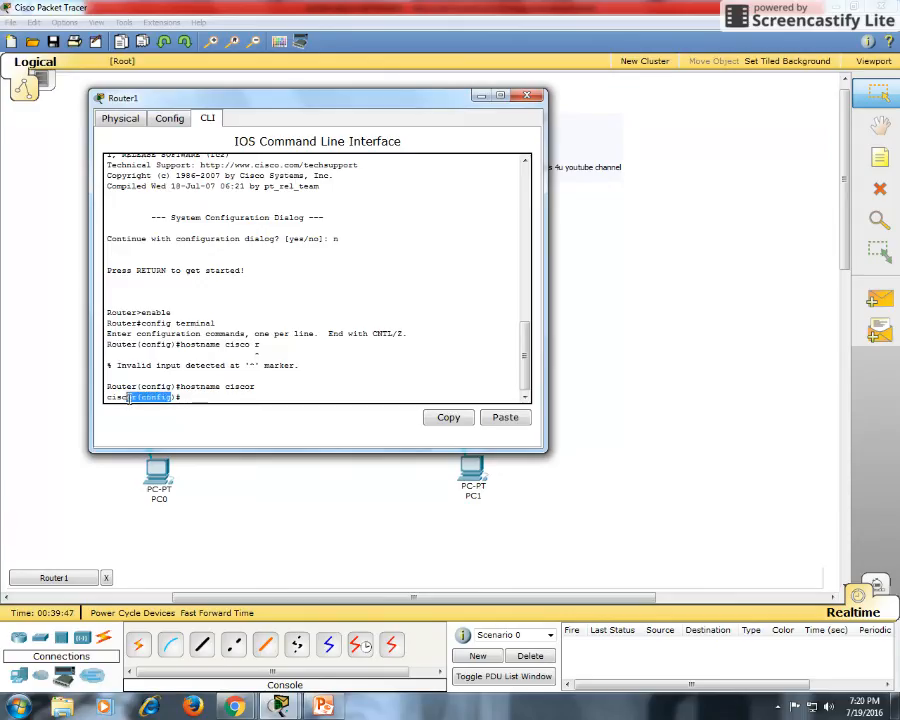
left_click(116, 397)
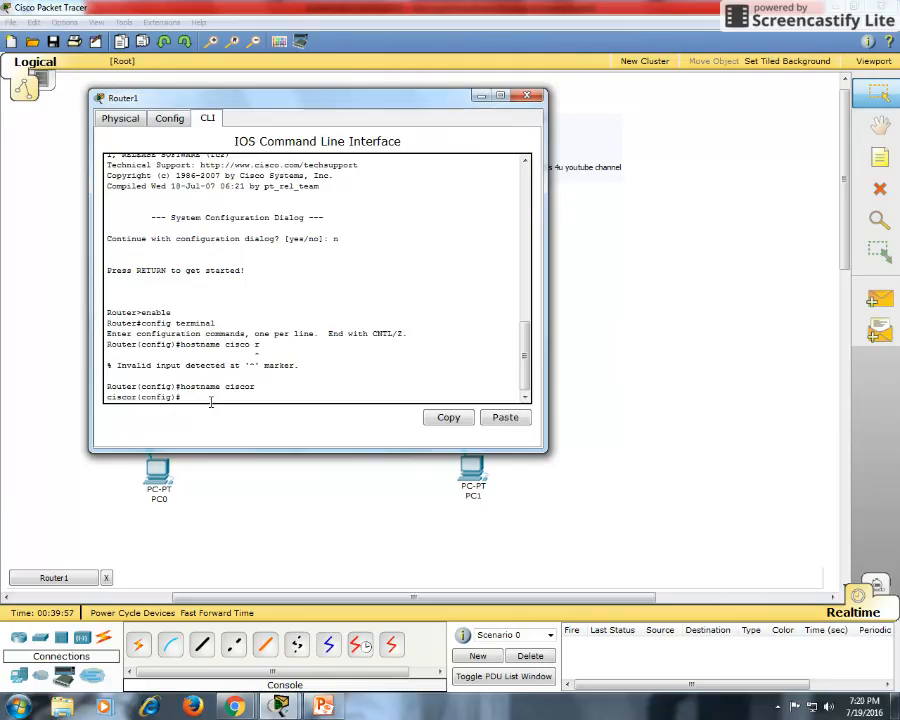
left_click(531, 97)
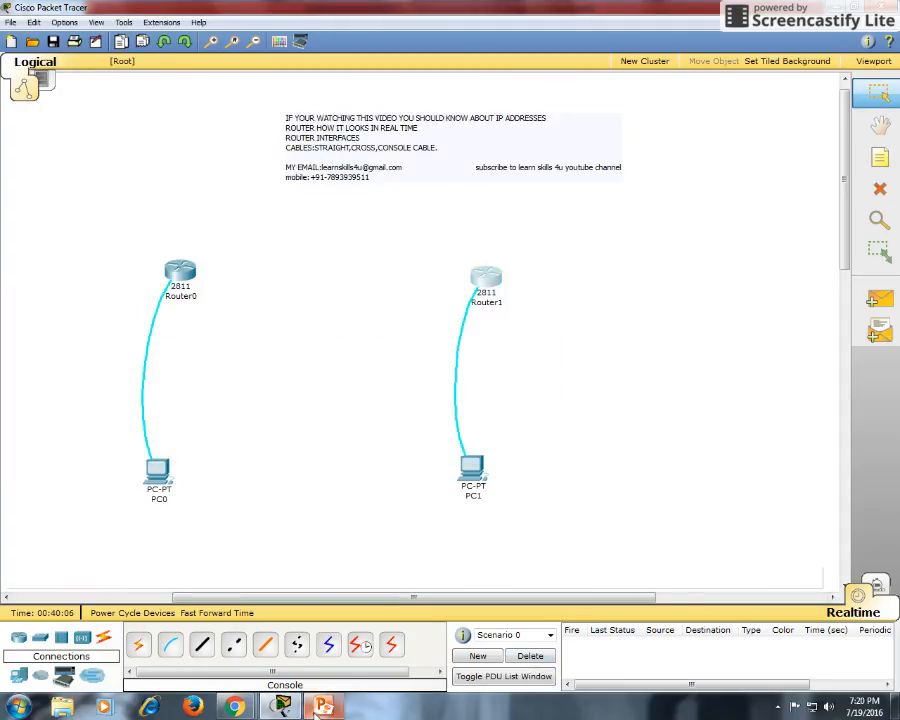
mouse_move(323, 708)
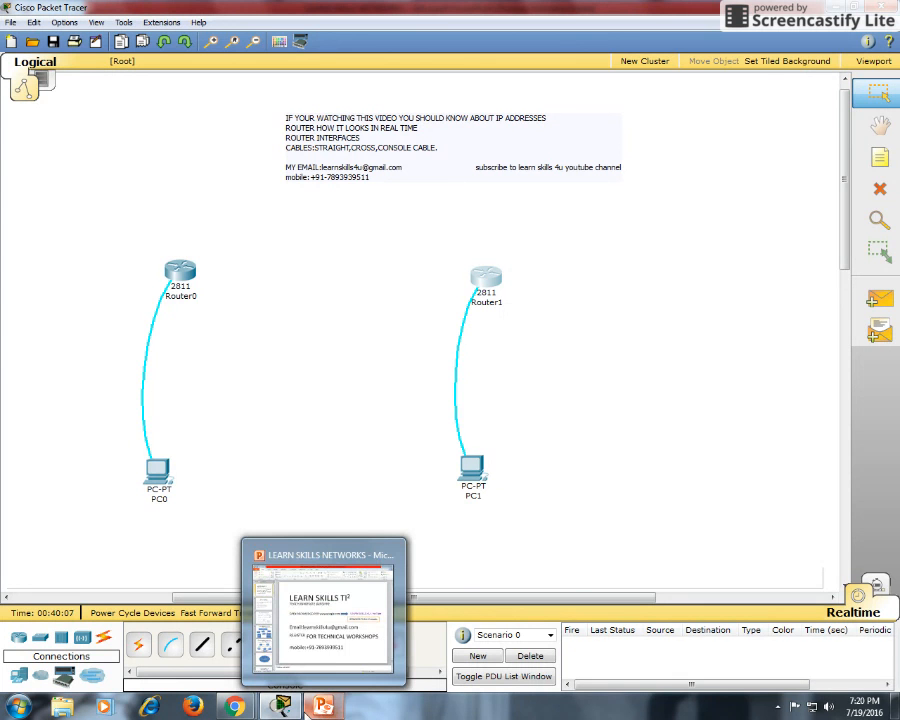
left_click(320, 707)
left_click(320, 707)
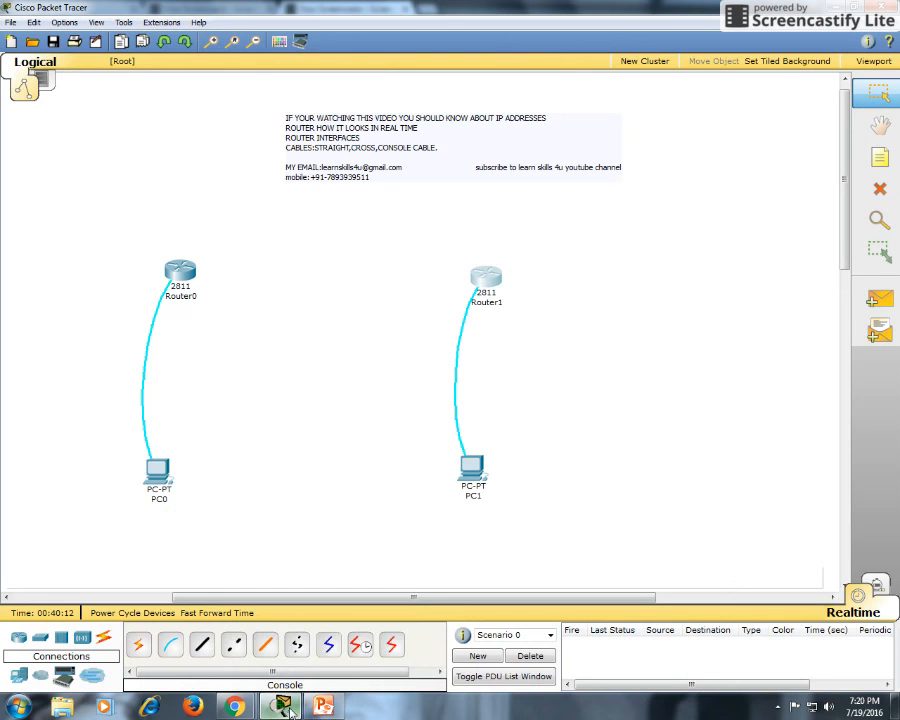